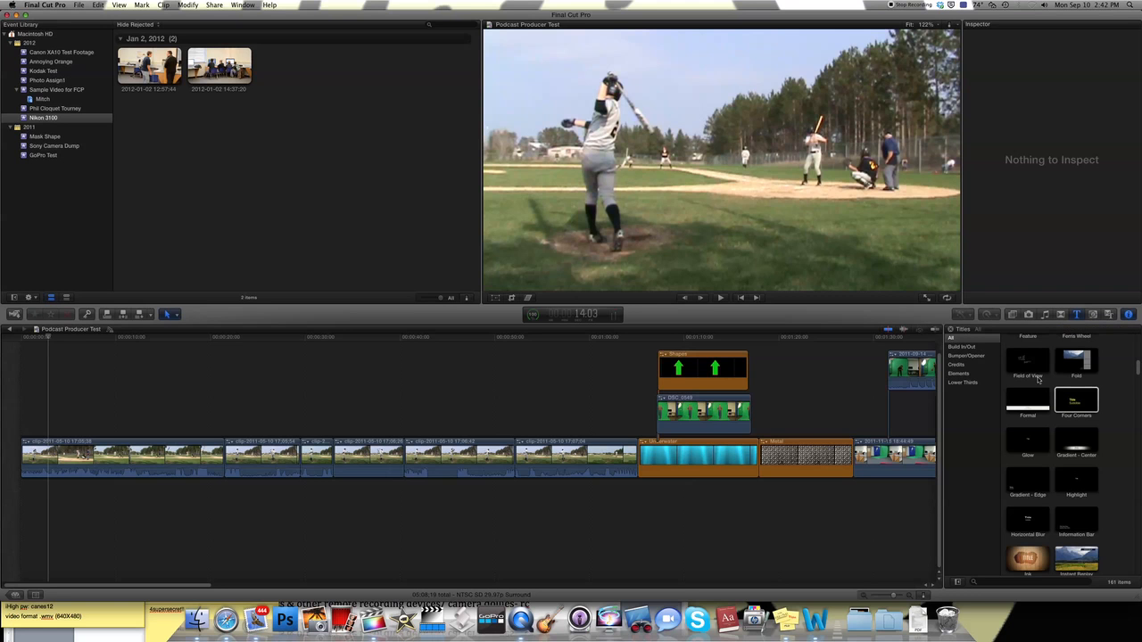
# Step: Place the Four Corners title above the start of the first clip and extend its end to 5 seconds
pyautogui.moveTo(1090, 402); pyautogui.dragTo(27, 428)
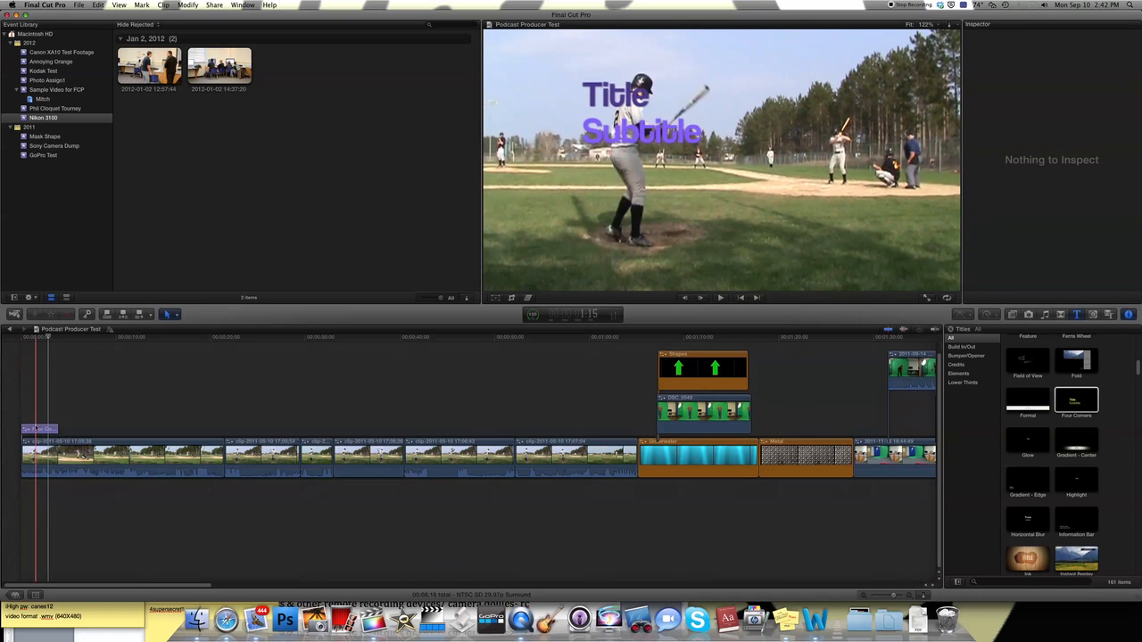
pyautogui.click(37, 429)
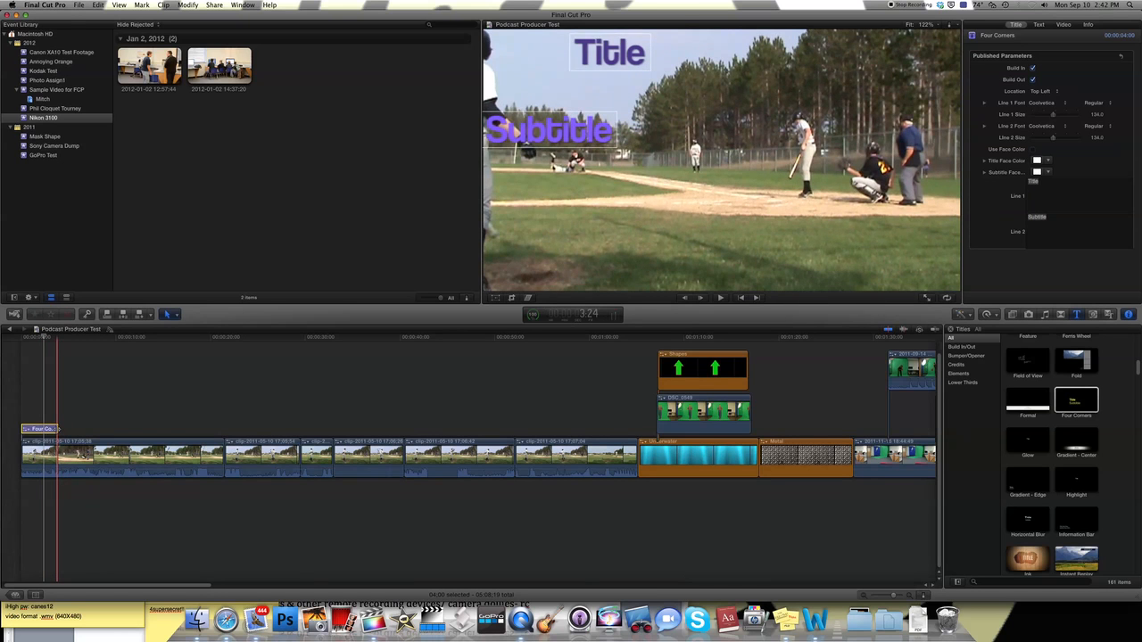
pyautogui.click(58, 429)
pyautogui.moveTo(58, 429); pyautogui.dragTo(66, 429)
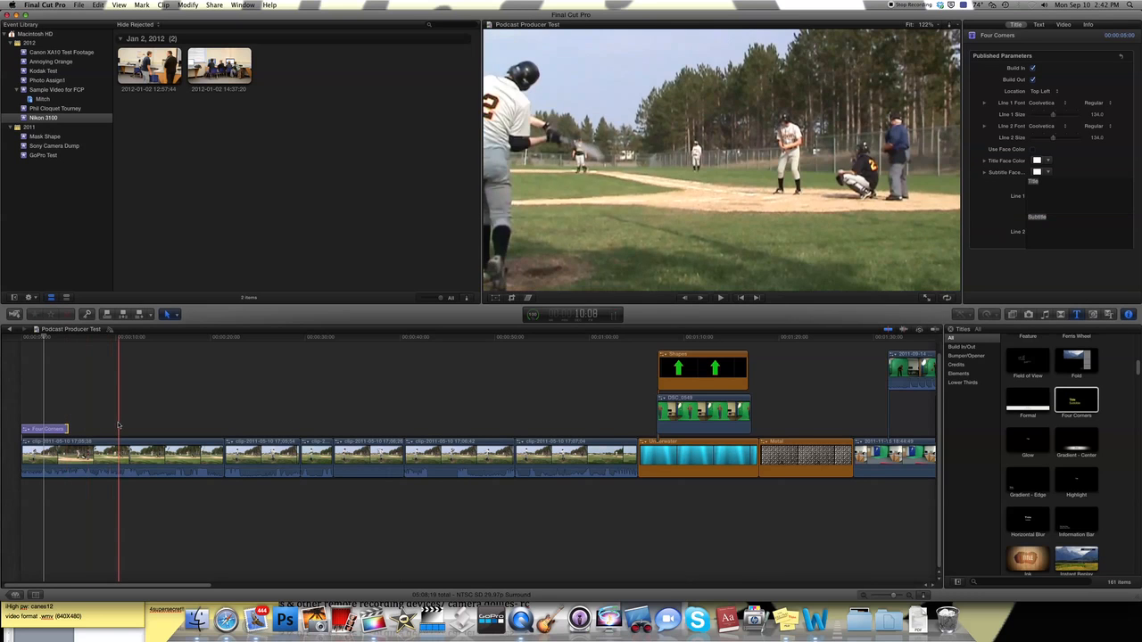
# Step: Set the Four Corners title's duration to 4:00
pyautogui.rightClick(48, 429)
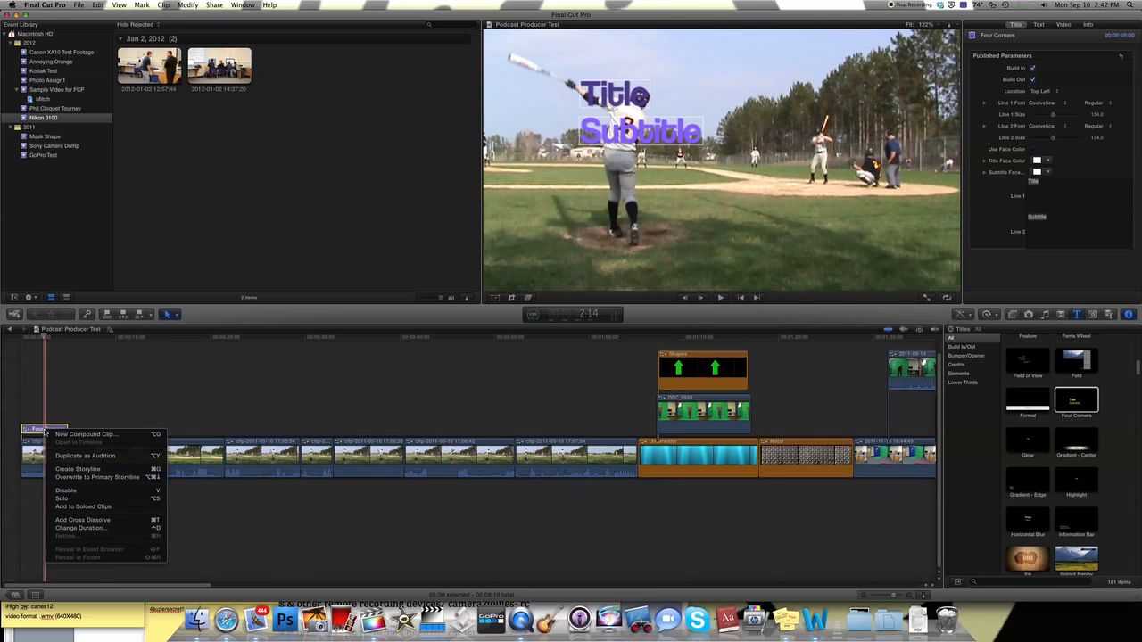
pyautogui.click(81, 529)
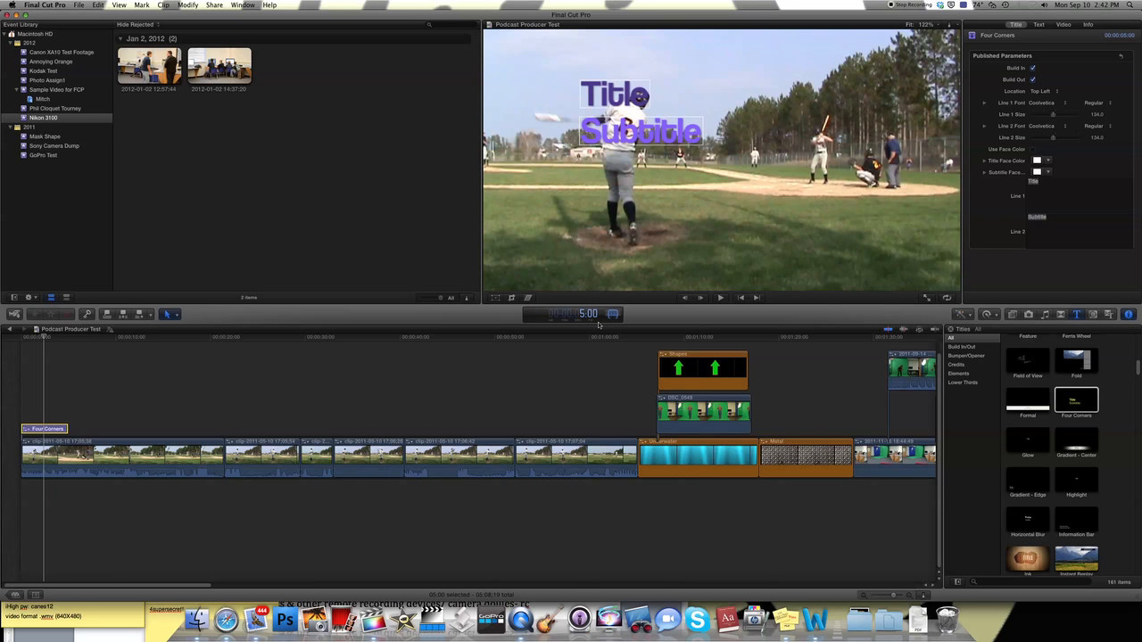
pyautogui.write('400')
pyautogui.press('Return')
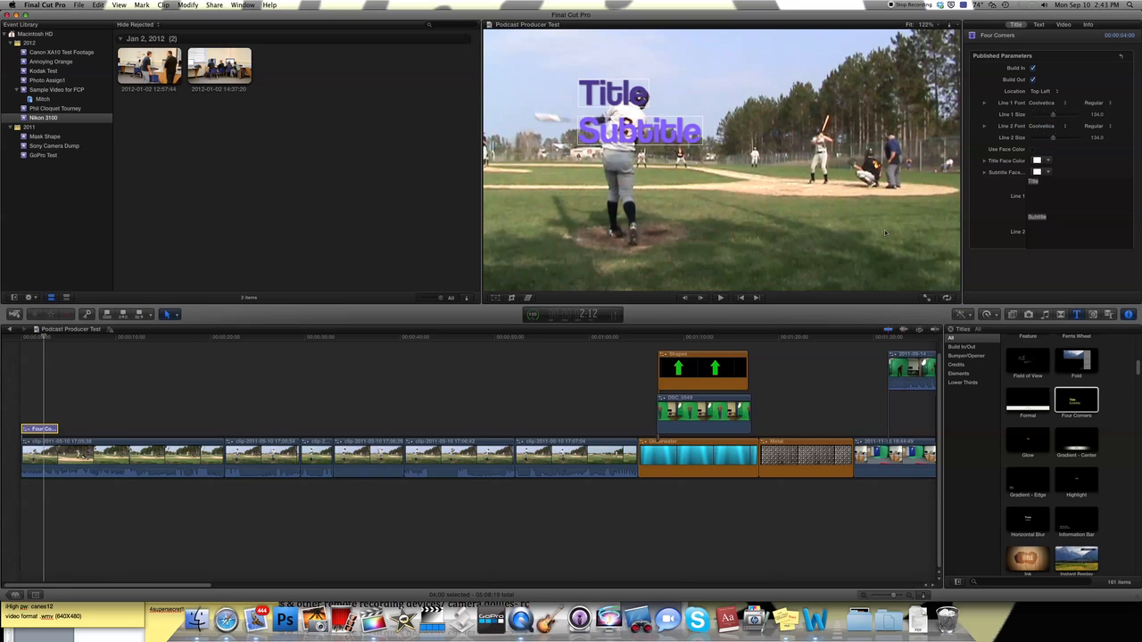
pyautogui.click(25, 429)
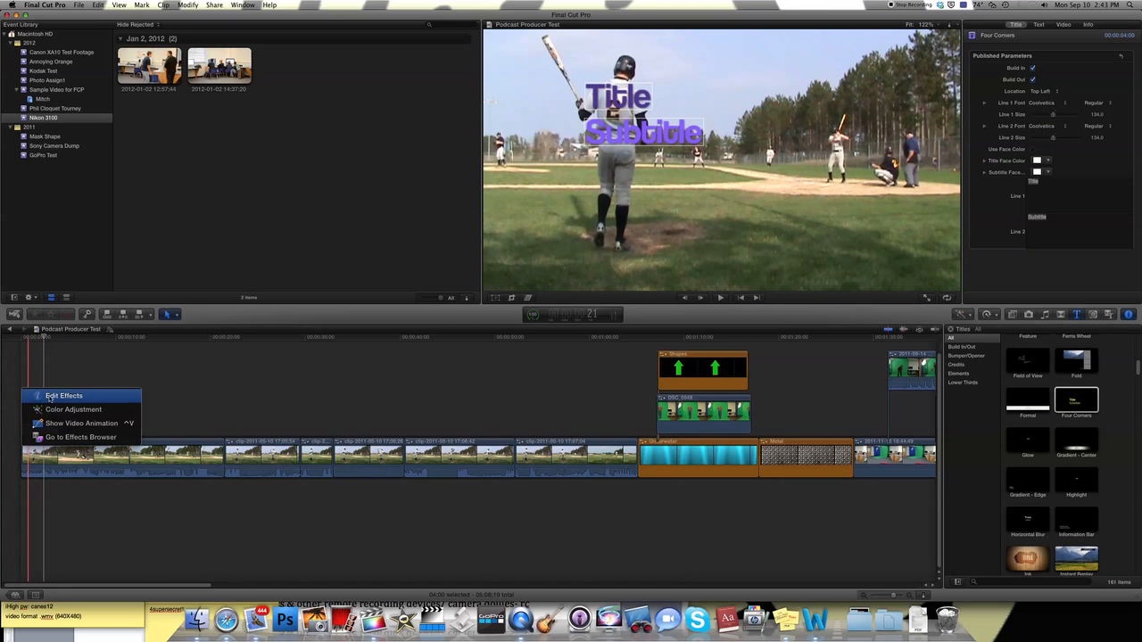
pyautogui.click(182, 384)
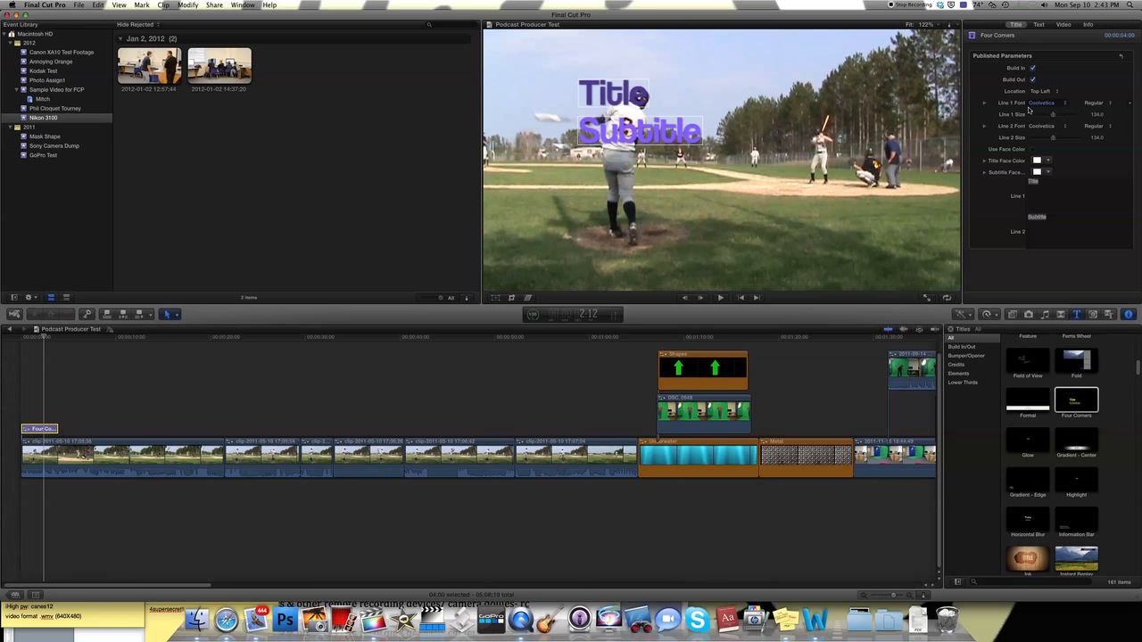
# Step: Keep Coolvetica as the Line 1 font and set Line 1 size to 146 and Line 2 size to 121
pyautogui.click(1064, 105)
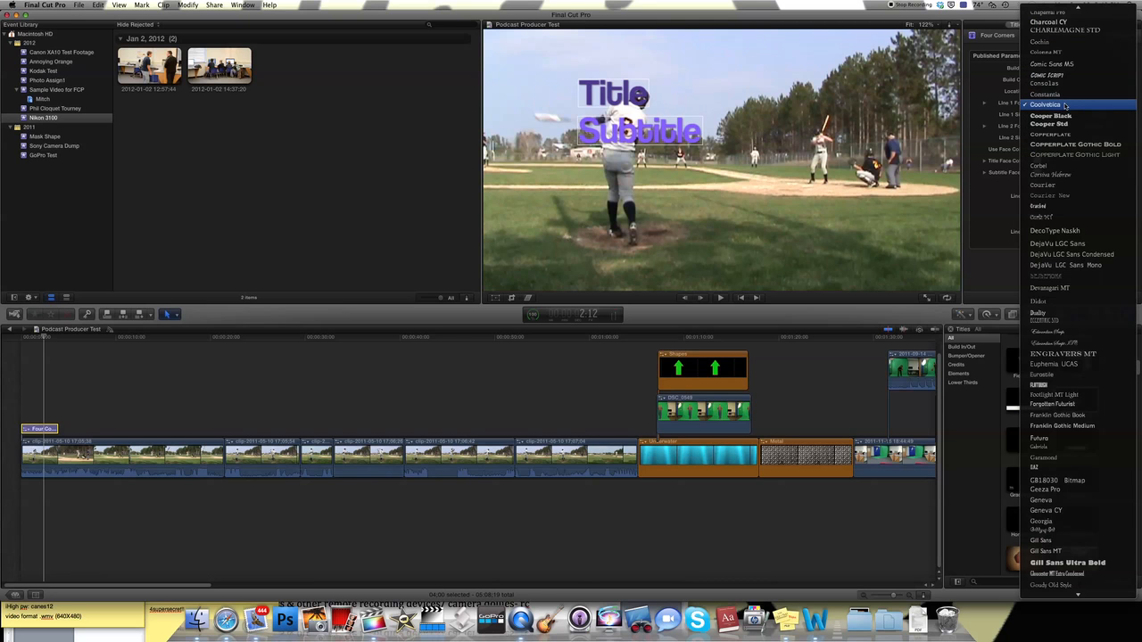
pyautogui.click(1064, 105)
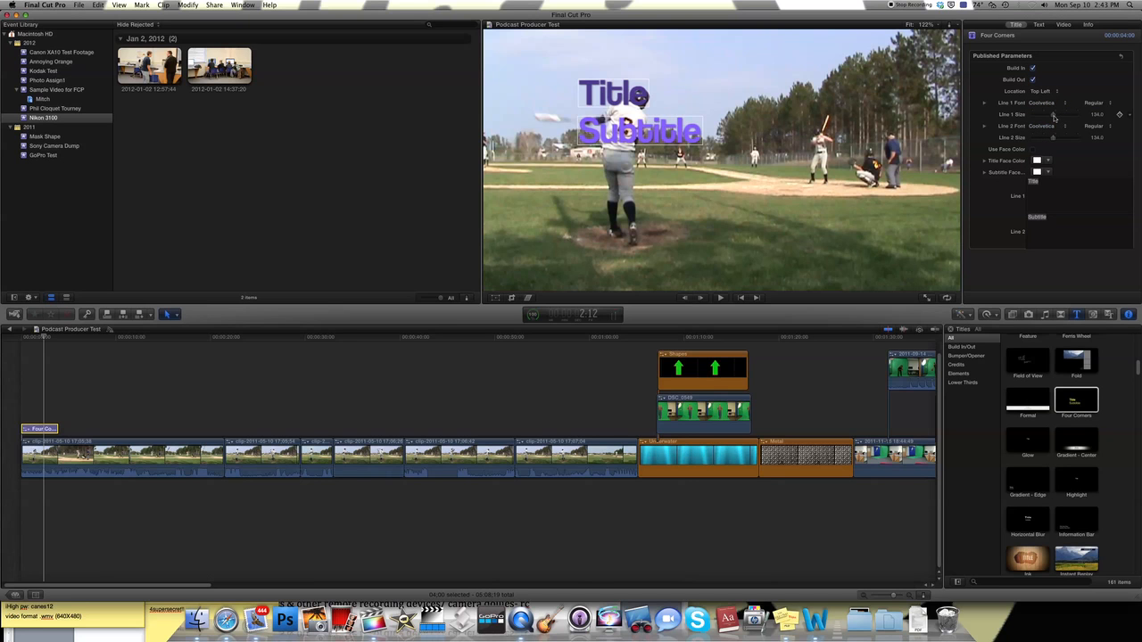
pyautogui.moveTo(1053, 117); pyautogui.dragTo(1052, 141)
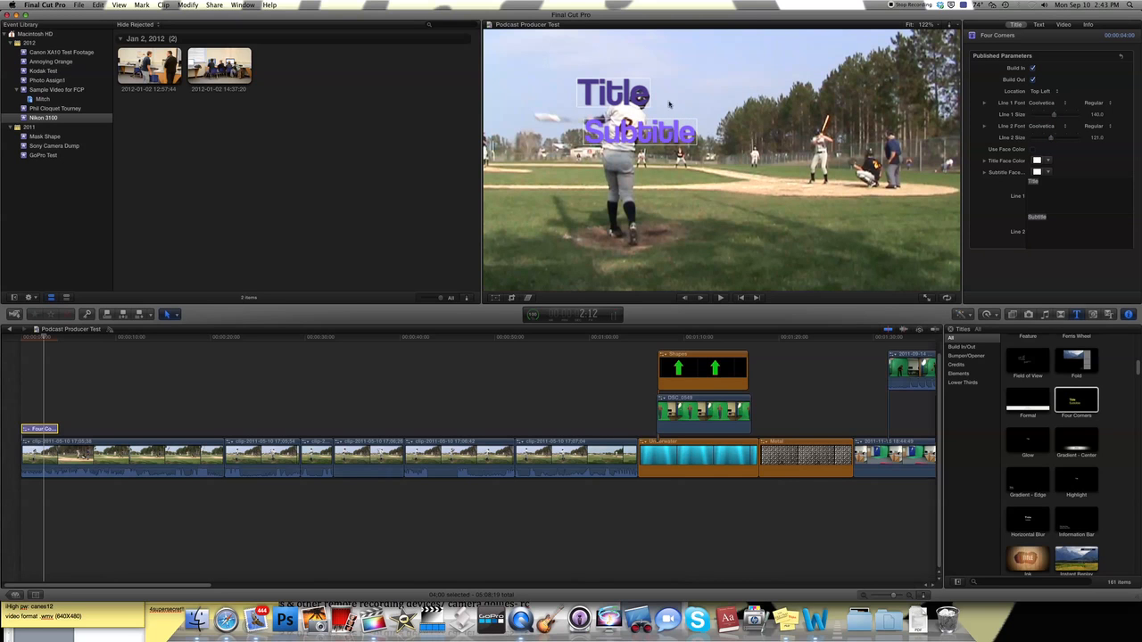
# Step: Enable the face color and make the title dark green and the subtitle a brighter green
pyautogui.click(1034, 150)
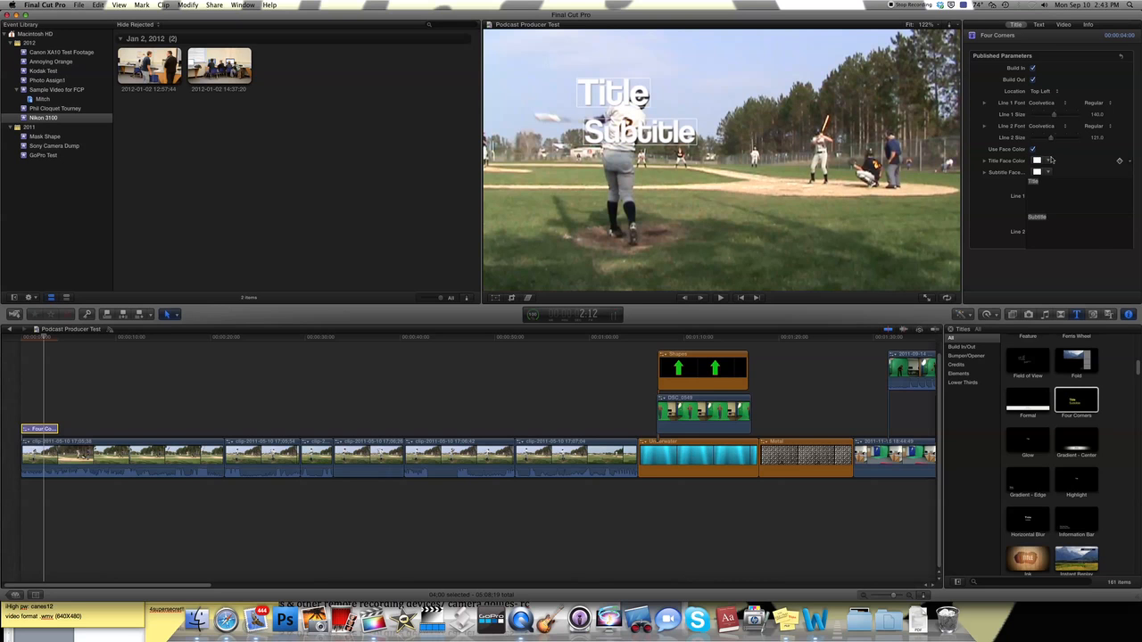
pyautogui.click(1049, 162)
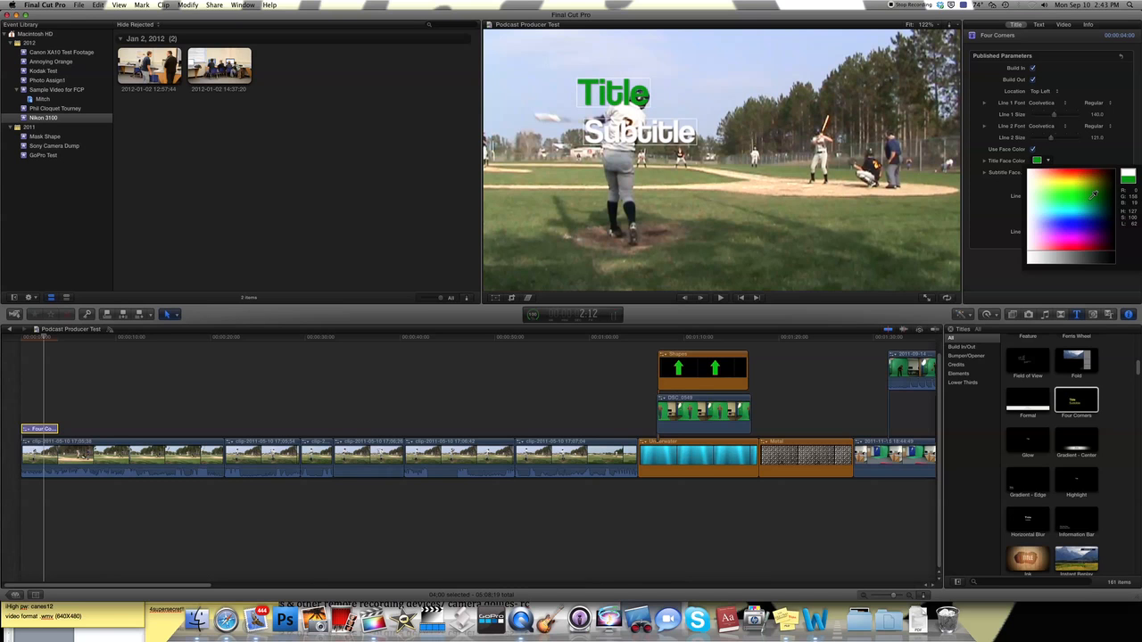
pyautogui.click(1094, 194)
pyautogui.click(1049, 173)
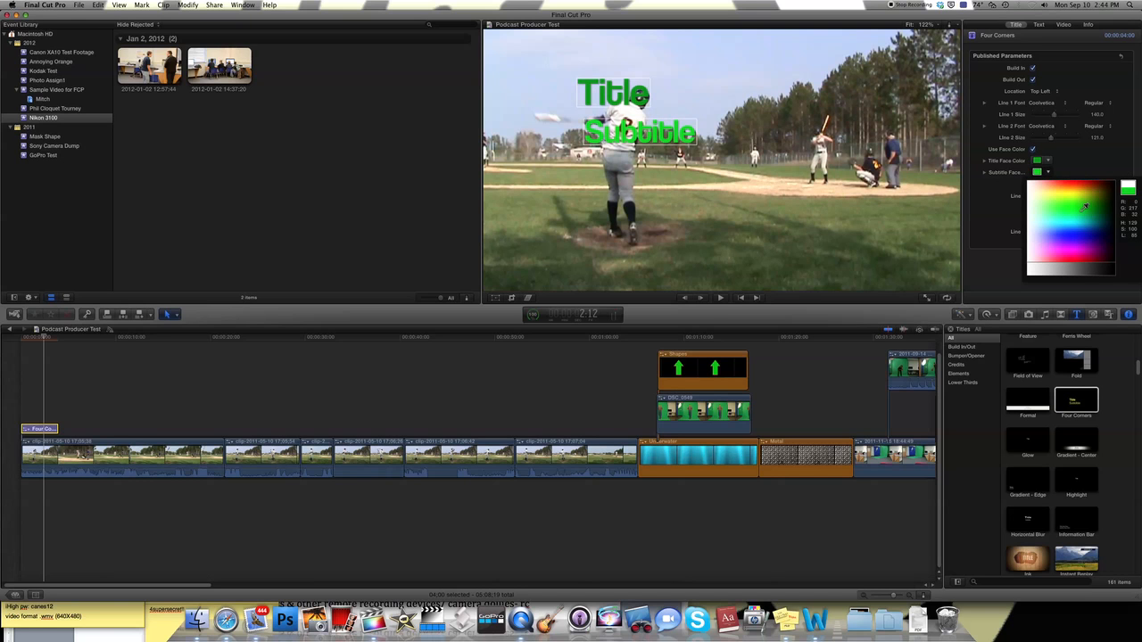
pyautogui.click(1085, 207)
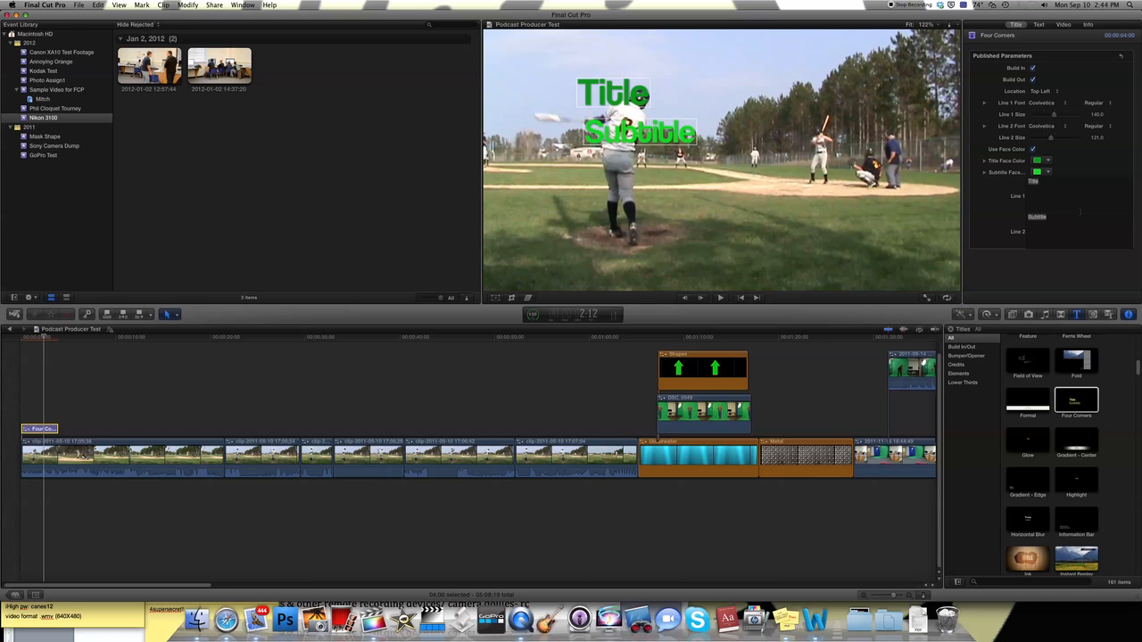
# Step: Replace the Line 1 text with "JV Baseball" and the Line 2 text with "2011"
pyautogui.moveTo(1052, 182); pyautogui.dragTo(1020, 181)
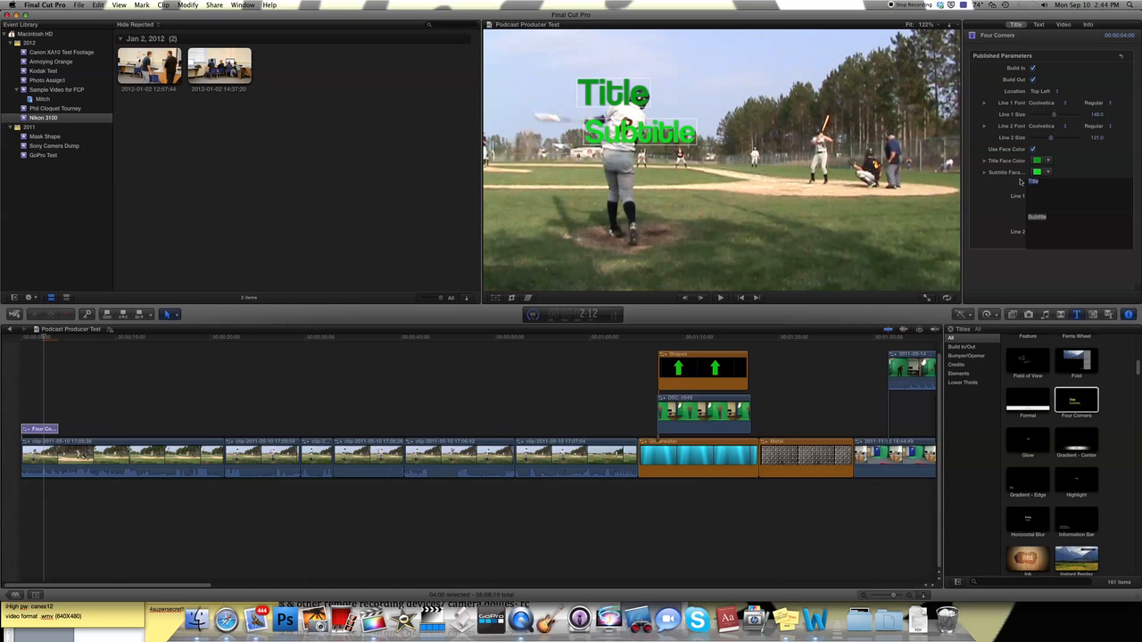
pyautogui.write('JV')
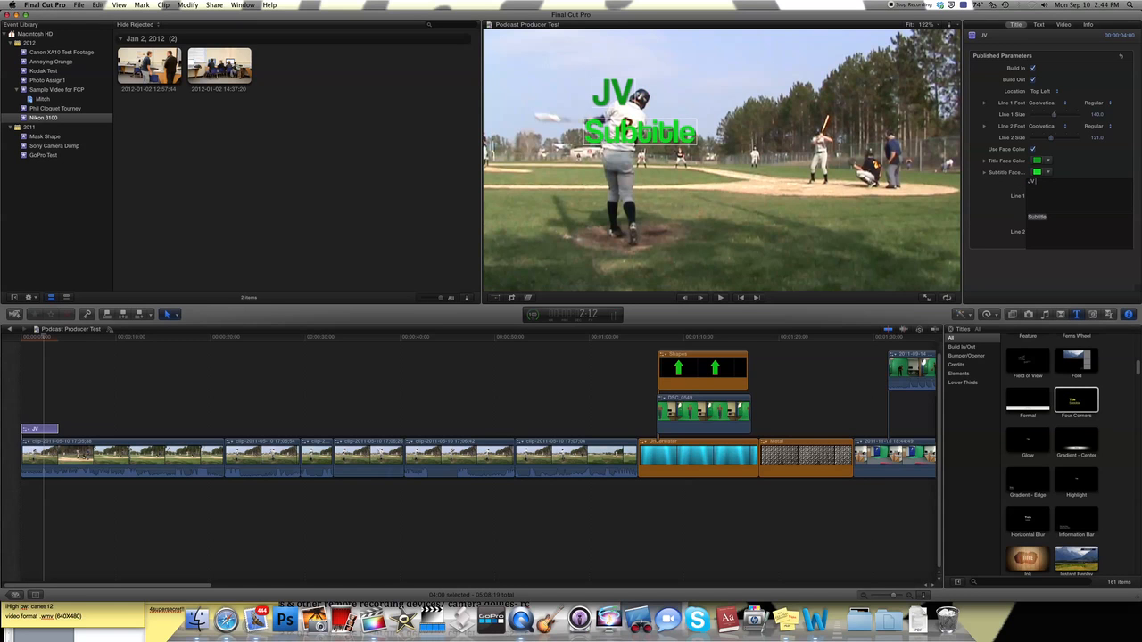
pyautogui.write(' Baseball')
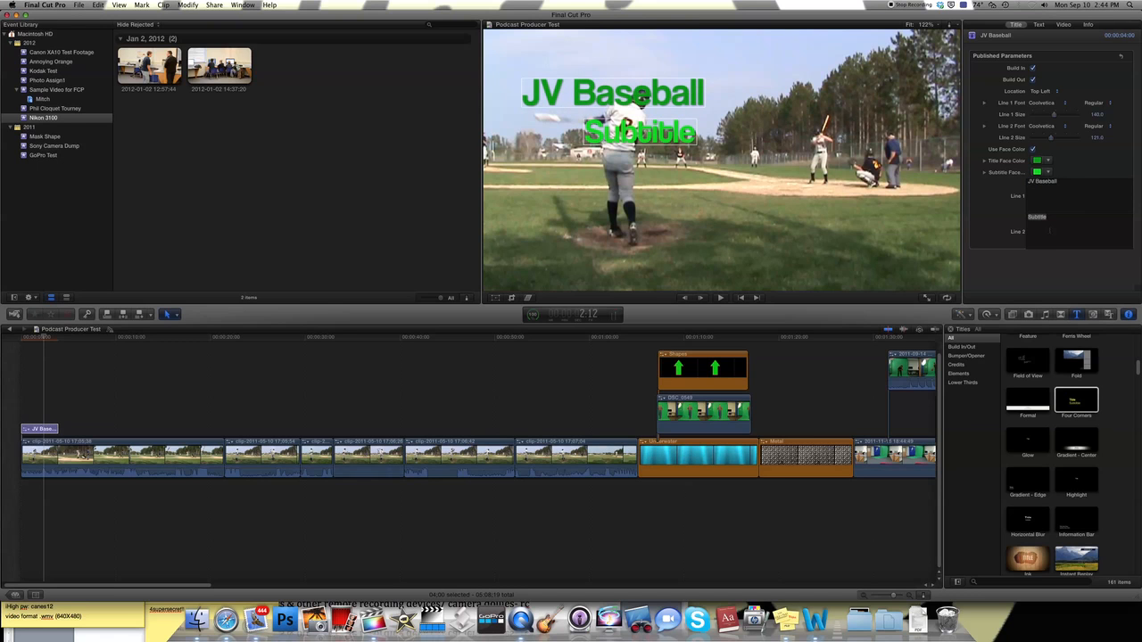
pyautogui.click(1059, 218)
pyautogui.moveTo(1059, 219); pyautogui.dragTo(1022, 215)
pyautogui.write('2011')
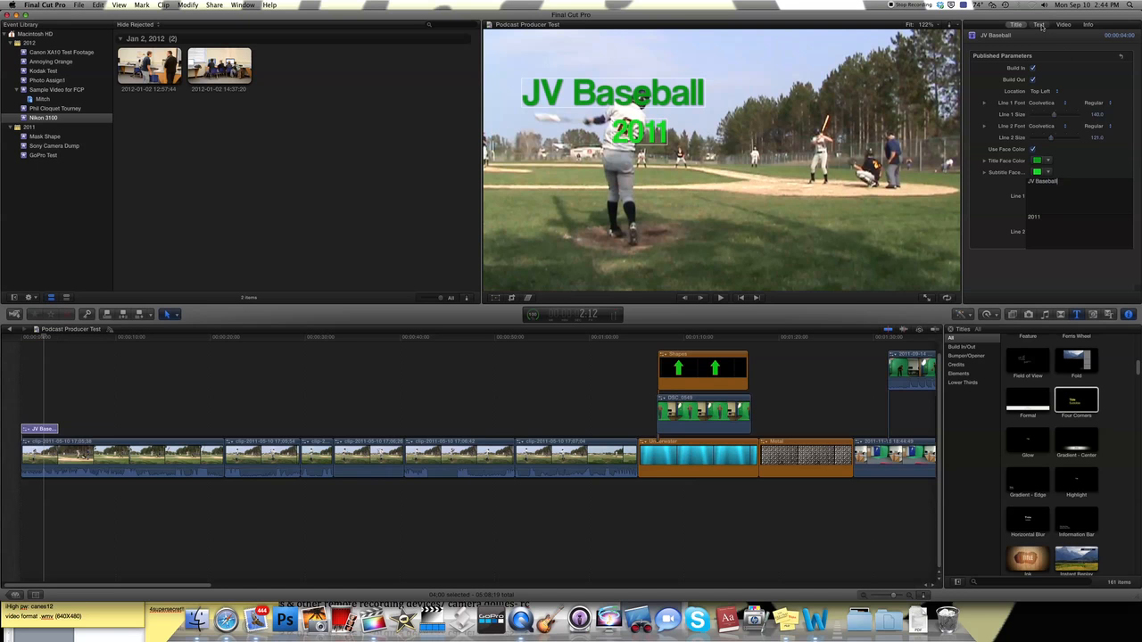
# Step: Turn on the title text's outline, widen it to about 2 and color it yellow
pyautogui.click(1041, 25)
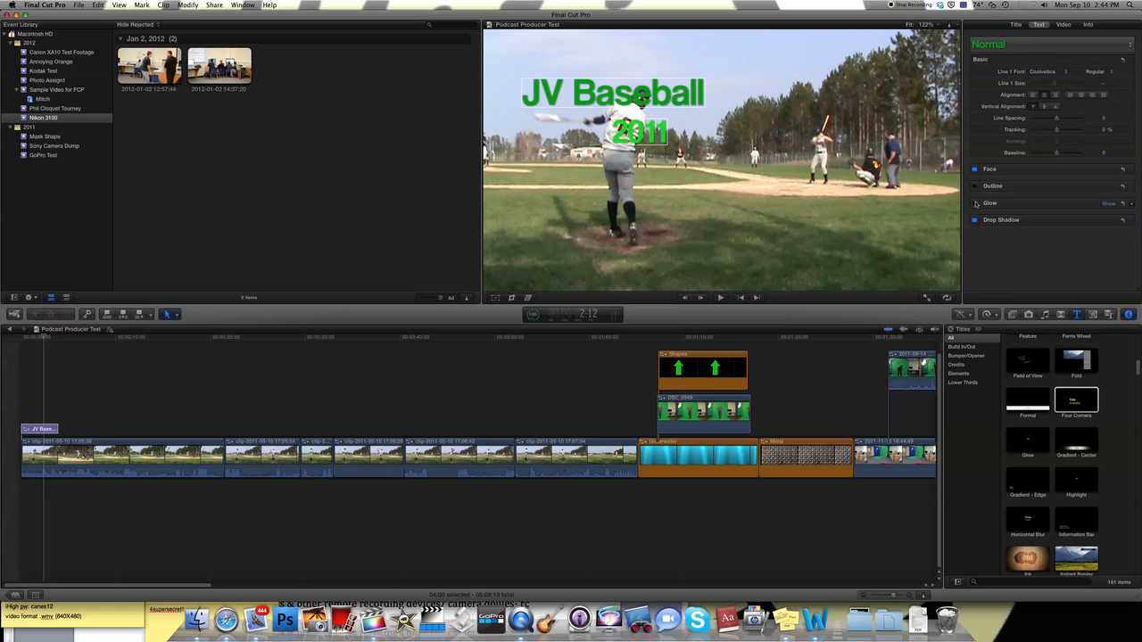
pyautogui.click(975, 187)
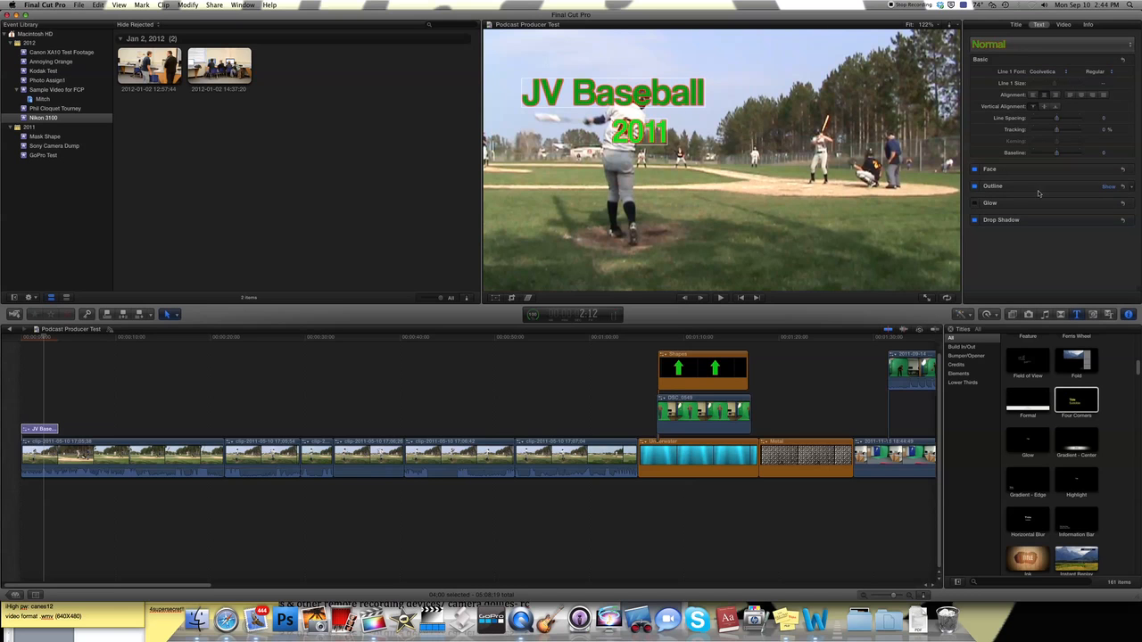
pyautogui.click(1110, 186)
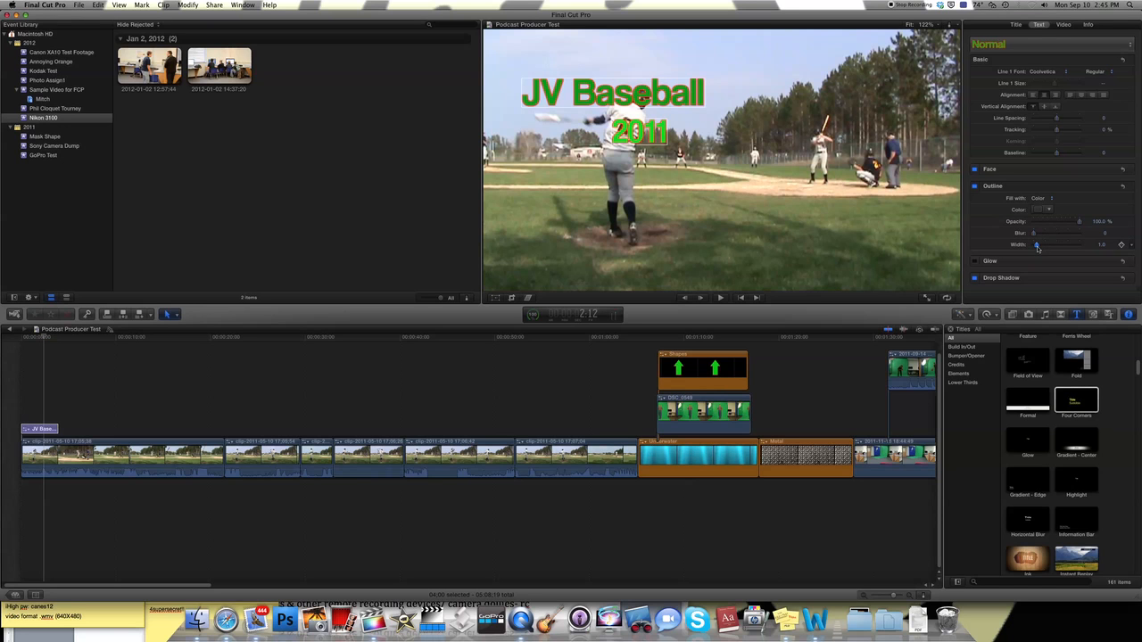
pyautogui.moveTo(1037, 245); pyautogui.dragTo(1041, 246)
pyautogui.click(1050, 210)
pyautogui.click(1064, 229)
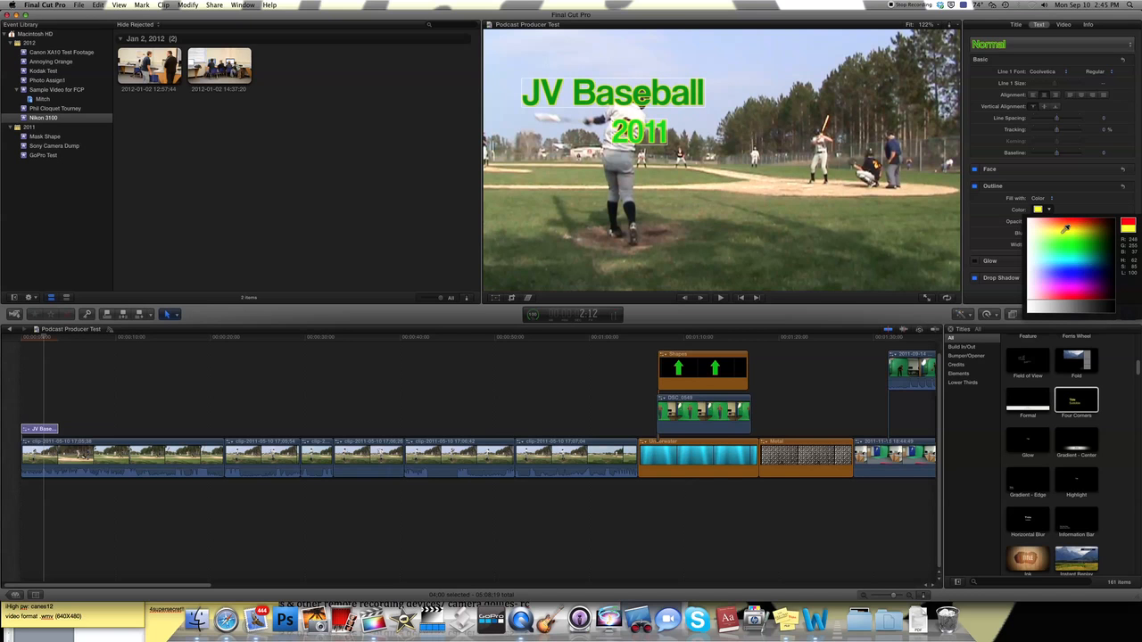
pyautogui.press('Escape')
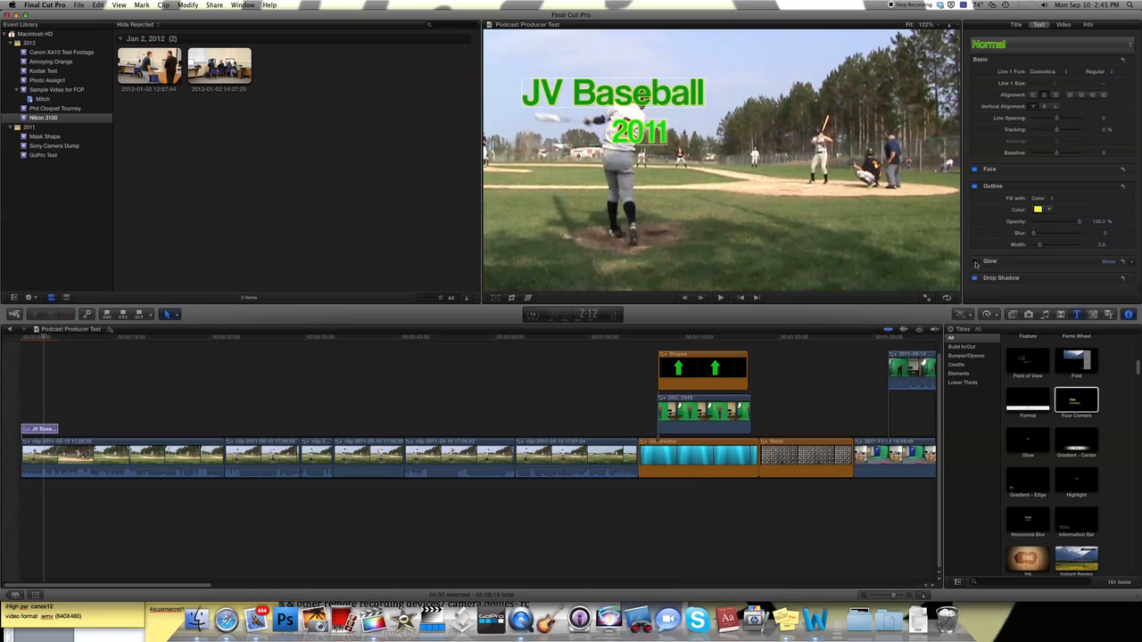
# Step: Turn on the title text's glow and show its settings
pyautogui.click(1110, 262)
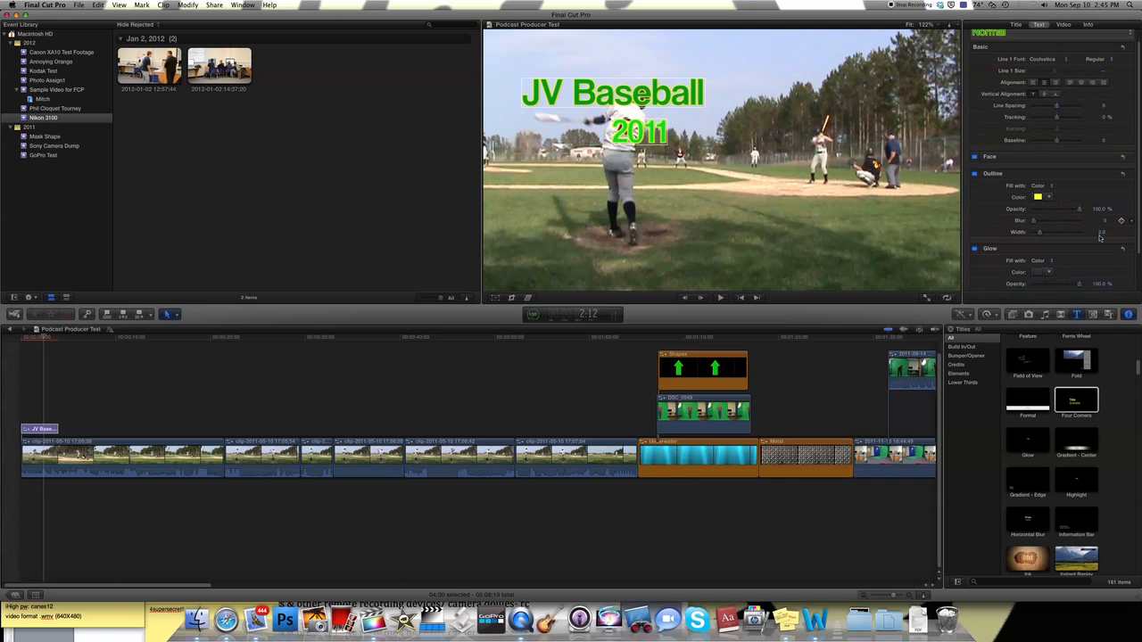
pyautogui.scroll(-3, 1101, 238)
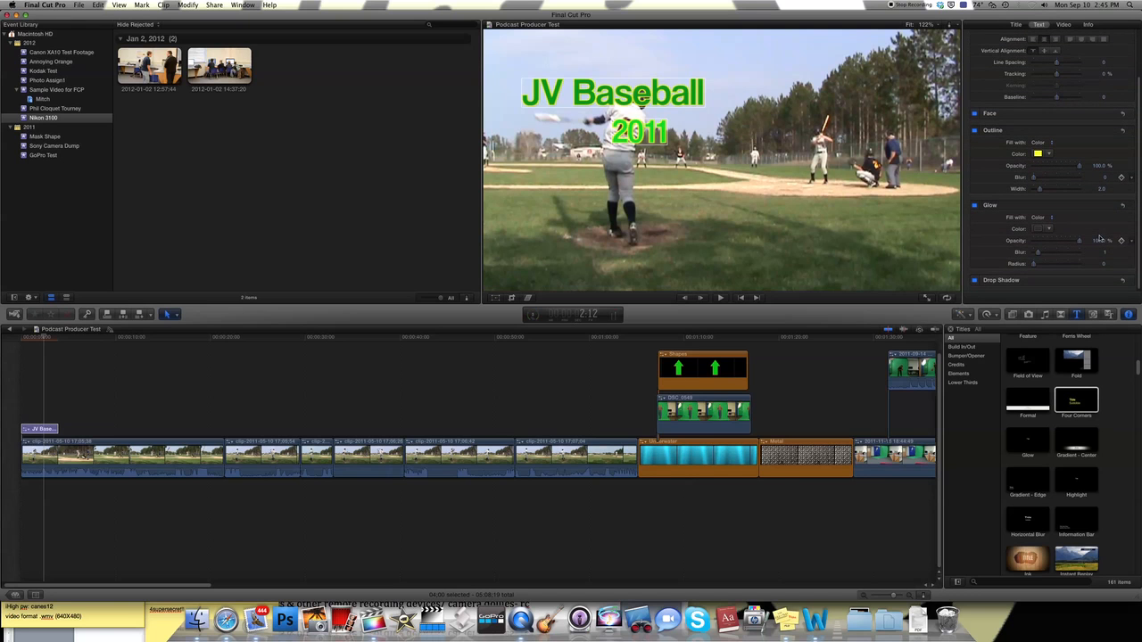
pyautogui.scroll(4, 1057, 234)
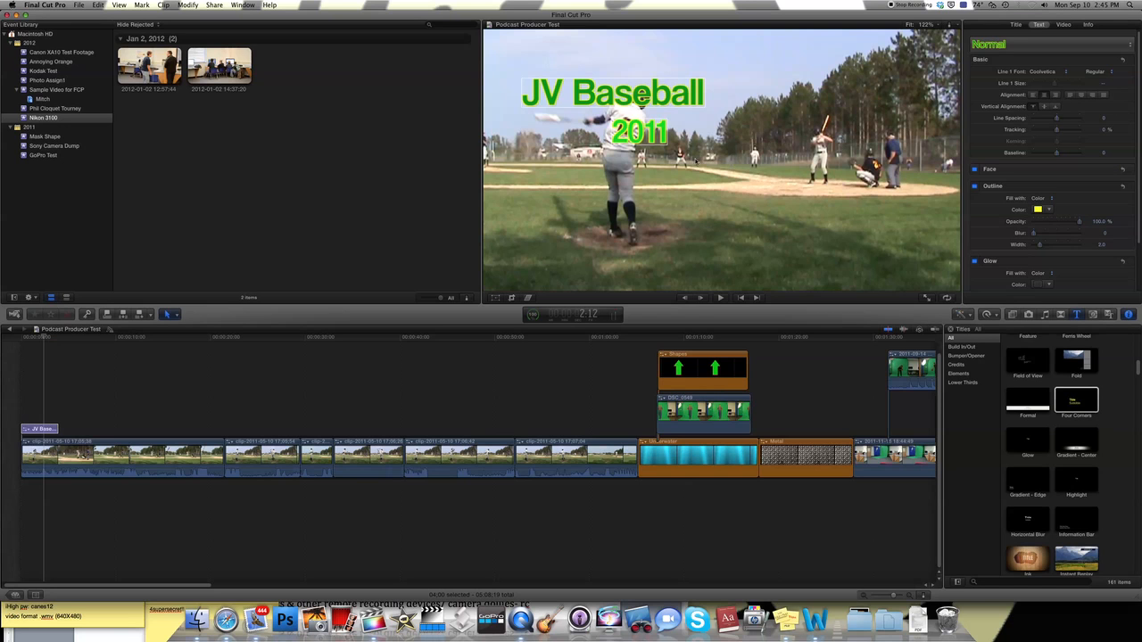
# Step: Play the title from the start of the timeline to preview it, and return to its published parameters
pyautogui.moveTo(100, 338); pyautogui.dragTo(14, 342)
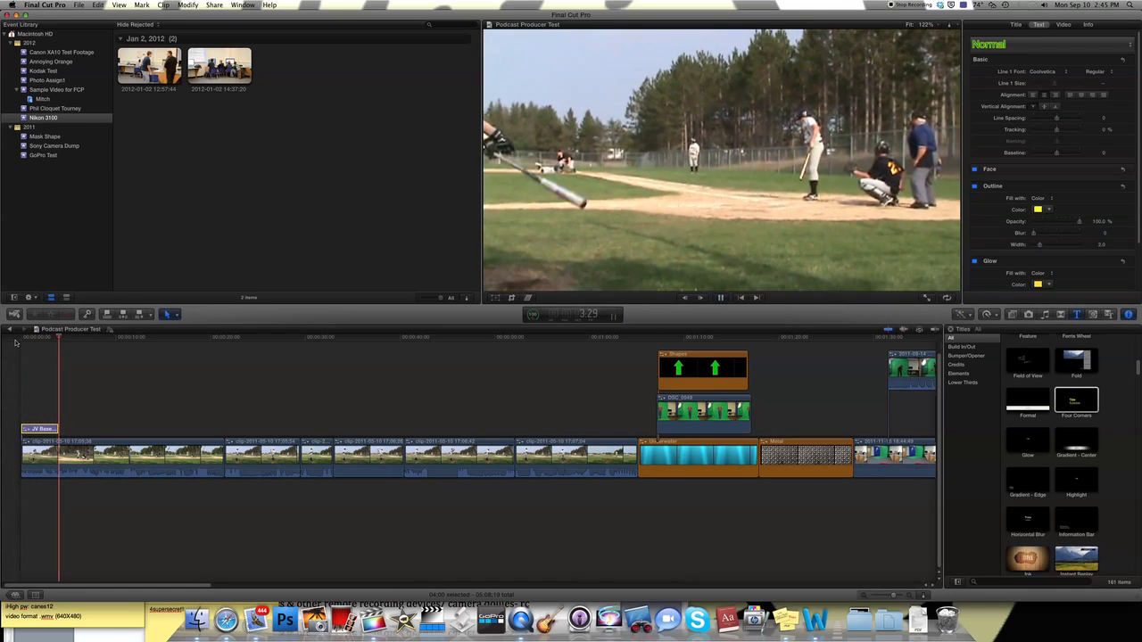
pyautogui.press('space')
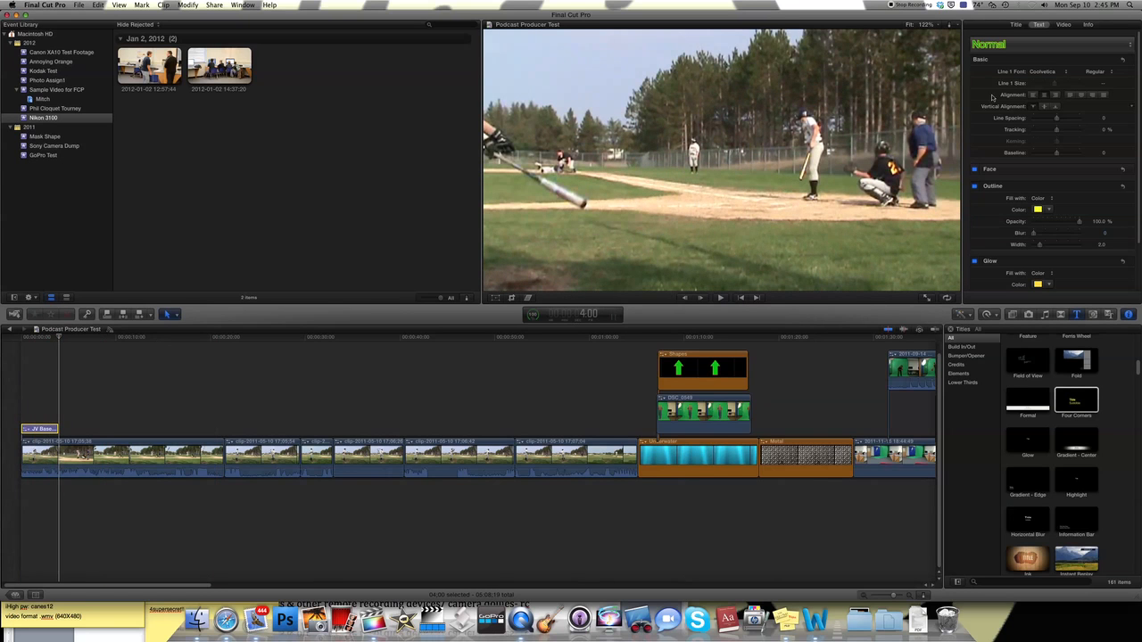
pyautogui.click(1017, 25)
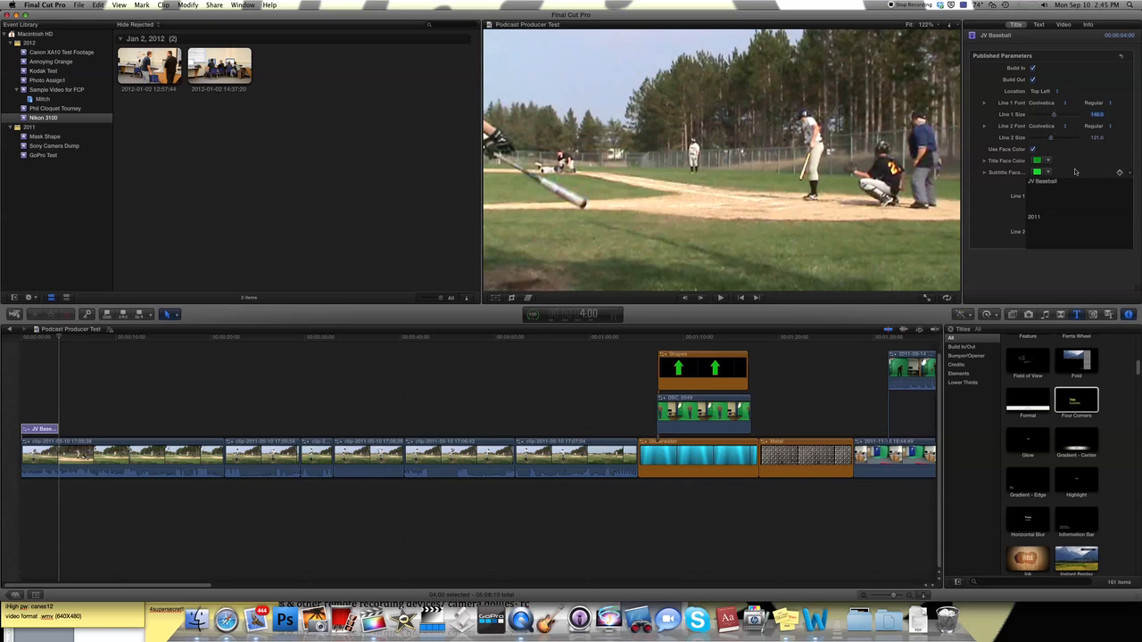
pyautogui.click(1056, 393)
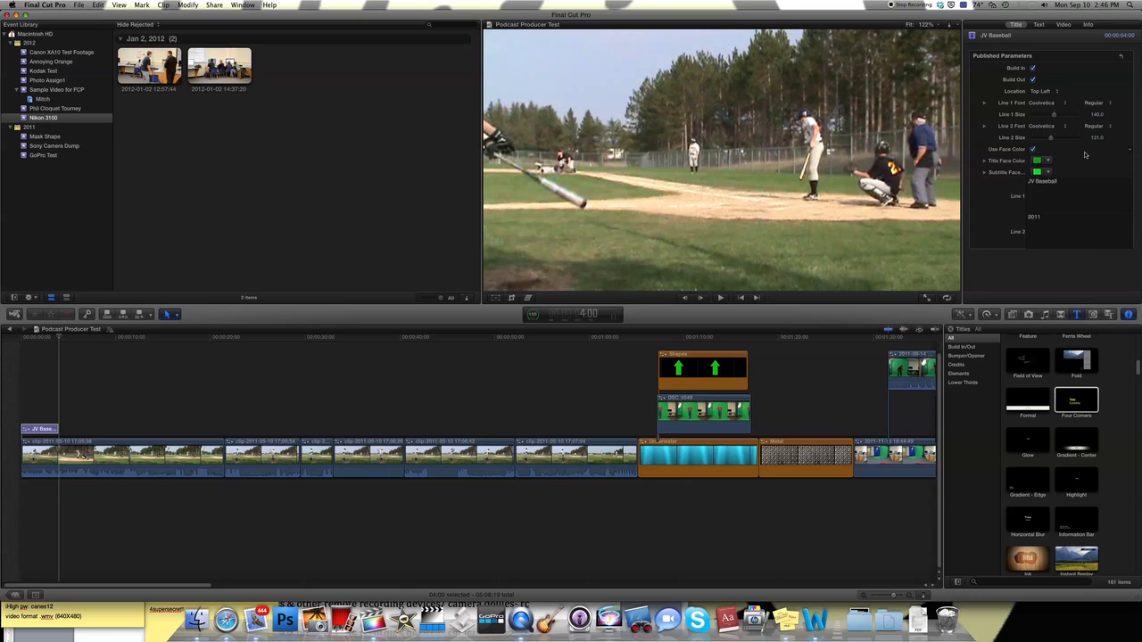